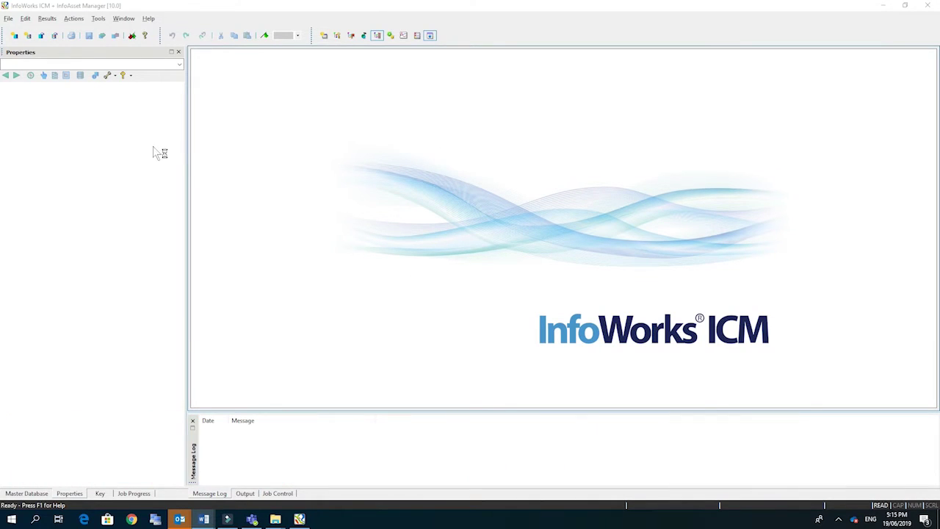
Create a new standalone master database named Tutorials.icmm in C:\Innovyze Training
left_click(14, 36)
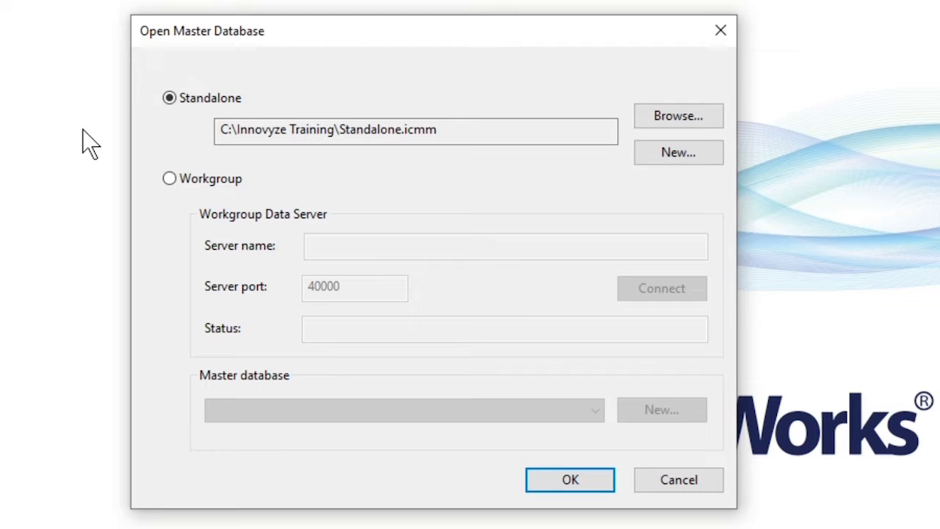
left_click(181, 179)
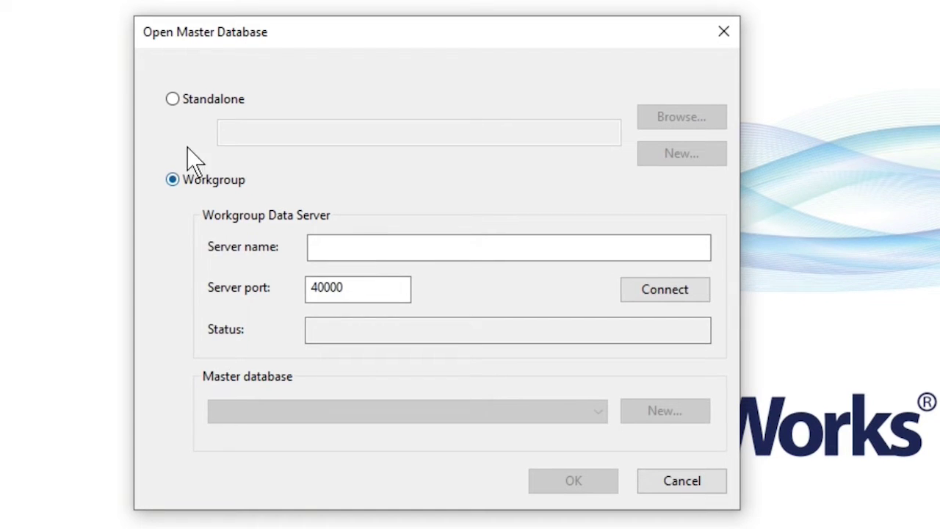
left_click(199, 103)
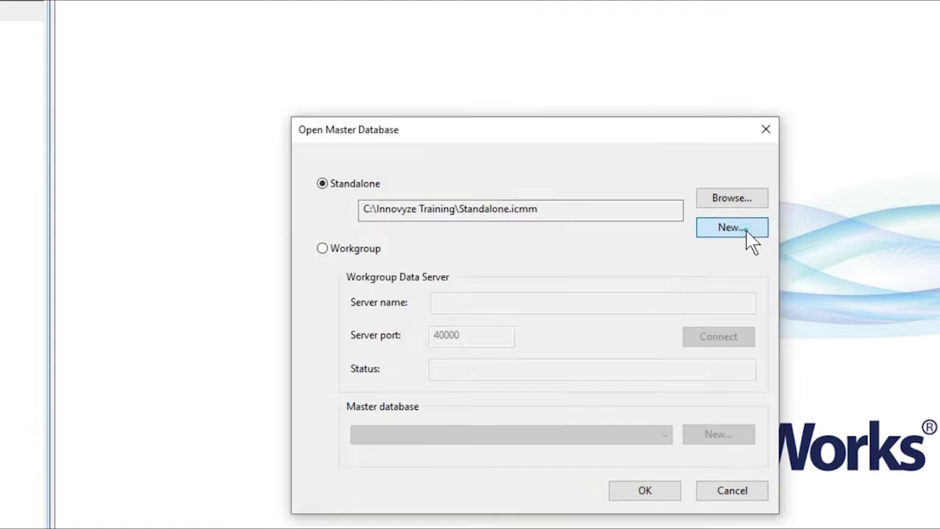
left_click(698, 159)
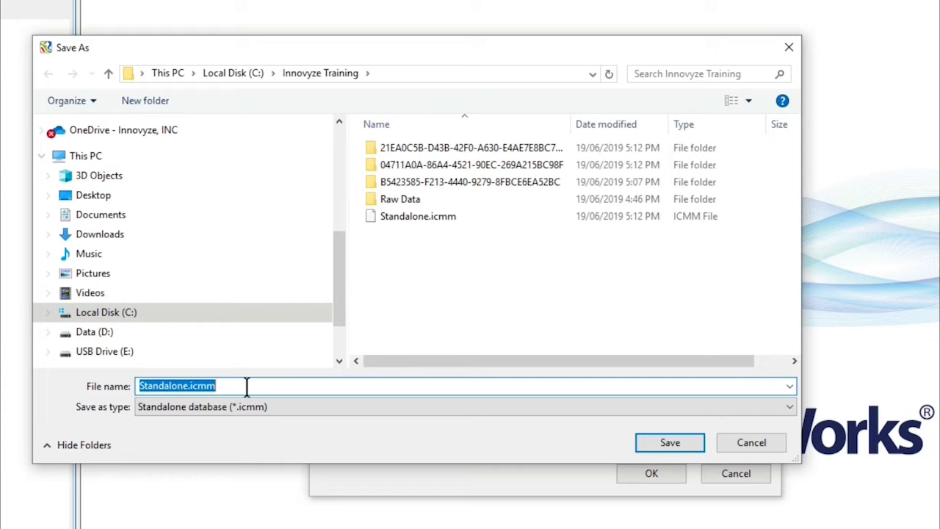
type("Tutorials")
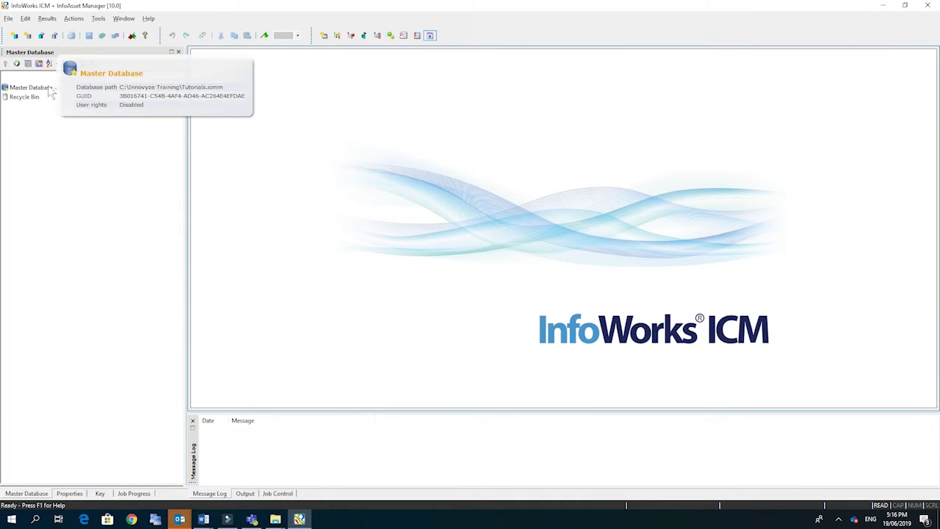
mouse_move(49, 92)
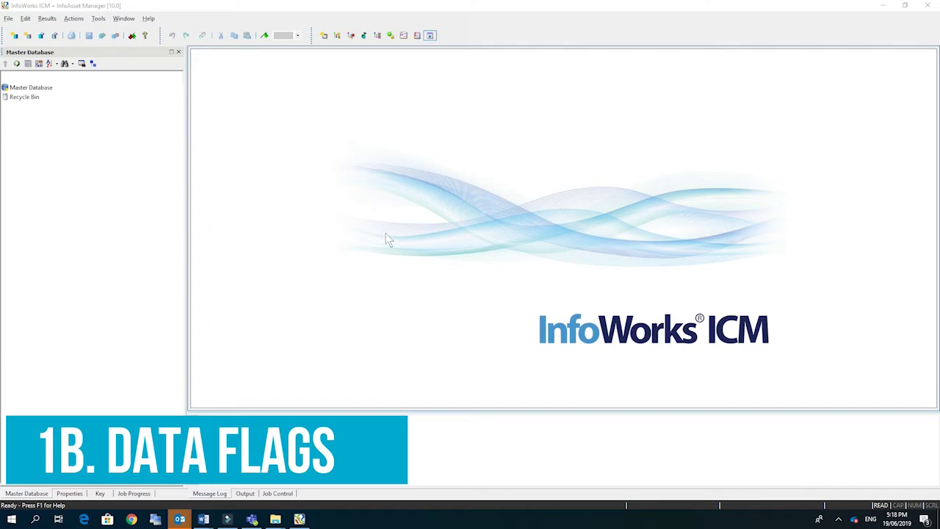
Add user-defined flag SB in dark green with the description 'Manual Changes'
left_click(8, 19)
mouse_move(42, 60)
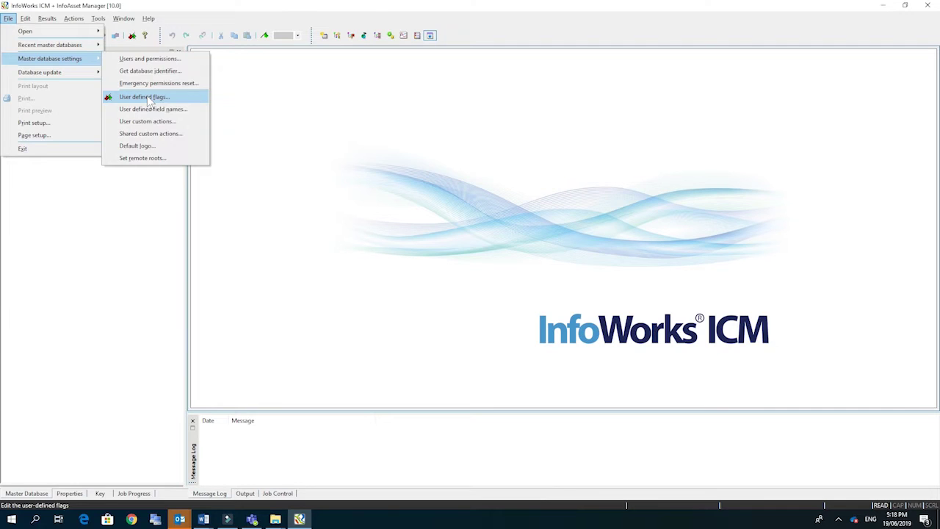
left_click(147, 97)
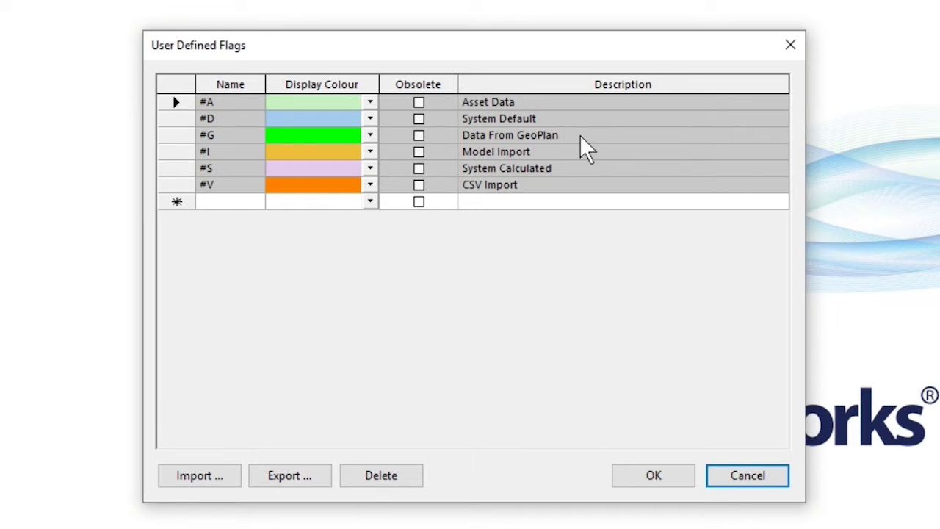
left_click(235, 200)
type("SB")
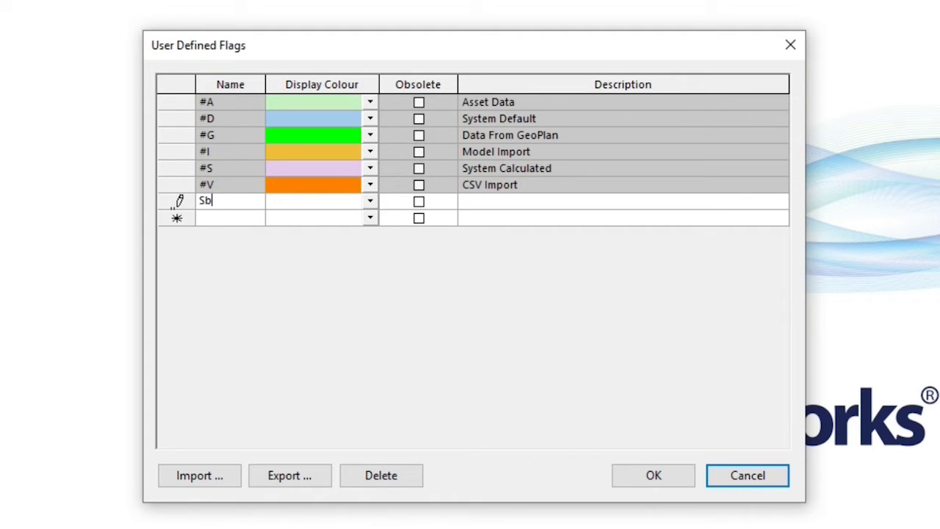
key("BackSpace")
type("B")
left_click(370, 200)
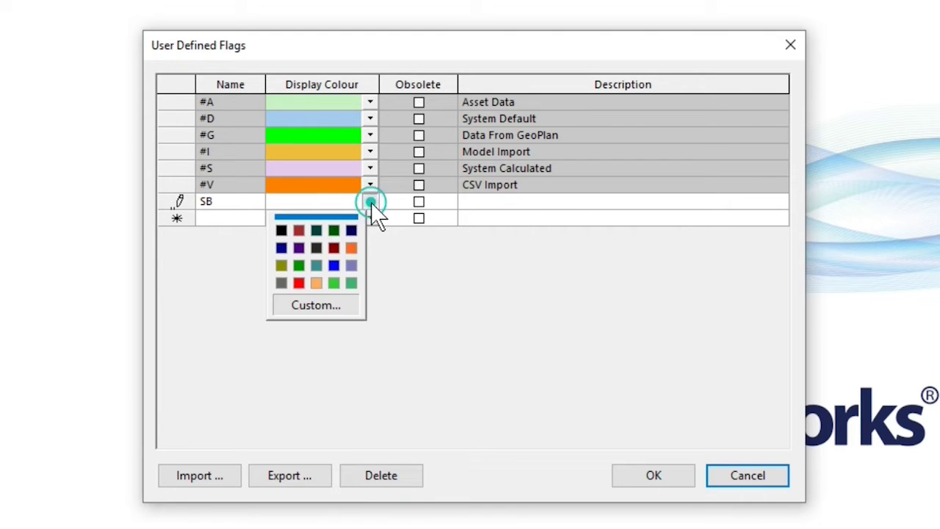
left_click(299, 266)
left_click(495, 202)
type("Manual")
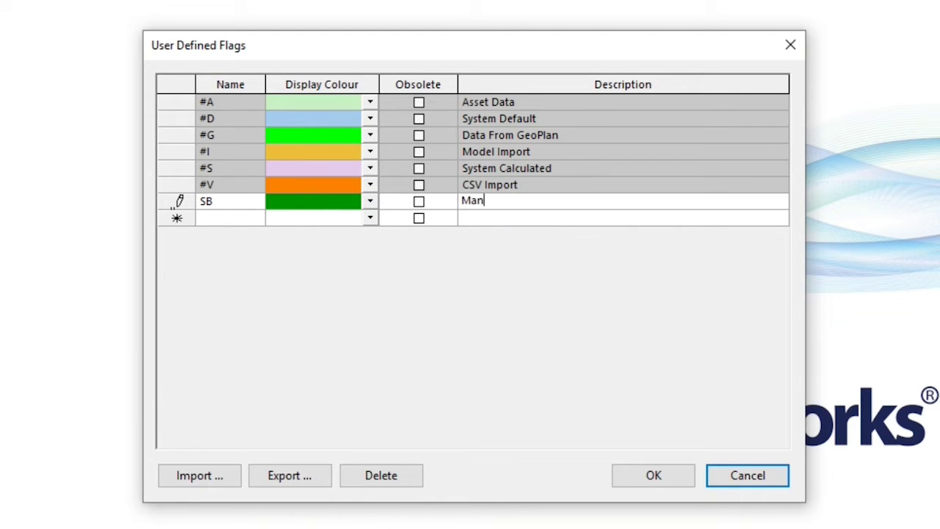
type(" Changes")
left_click(654, 476)
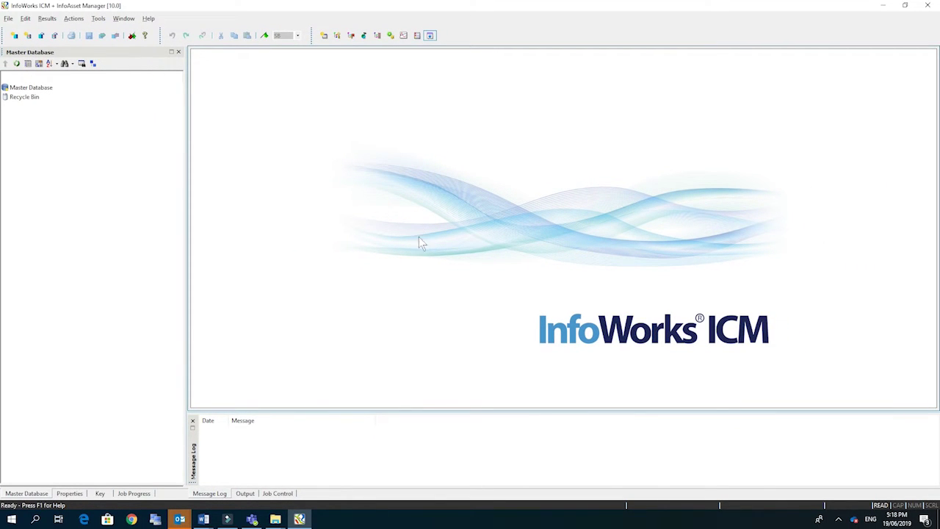
Turn on the Use edit flag option with SB as the active flag
left_click(266, 36)
left_click(297, 35)
left_click(279, 47)
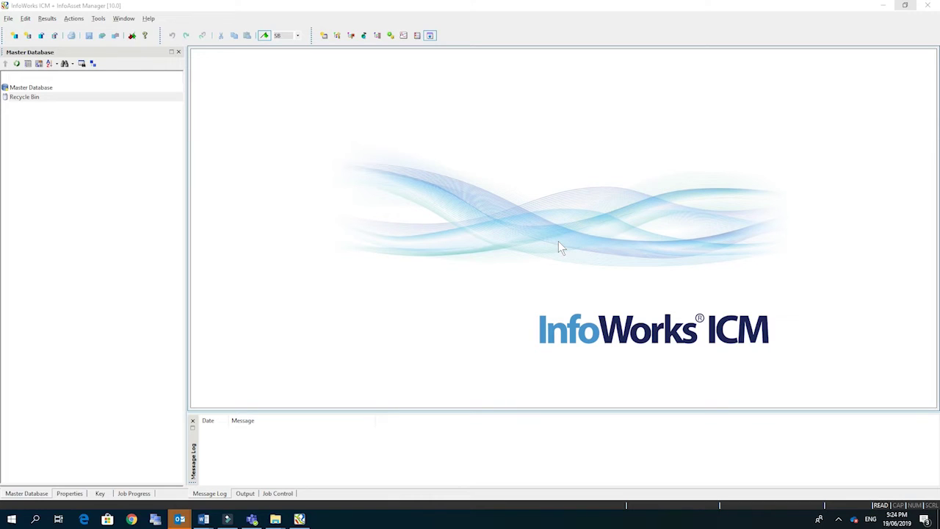
Open the transportable database Transportable.icmt
left_click(9, 19)
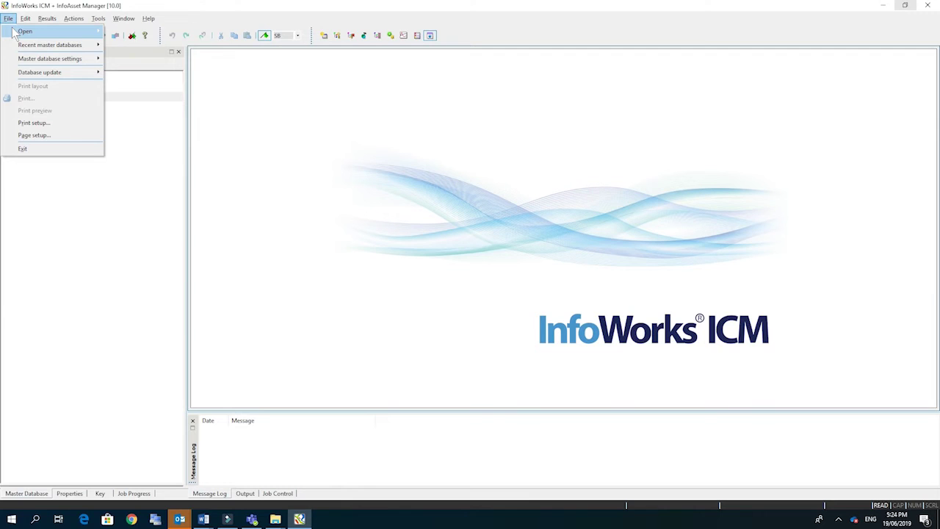
mouse_move(57, 29)
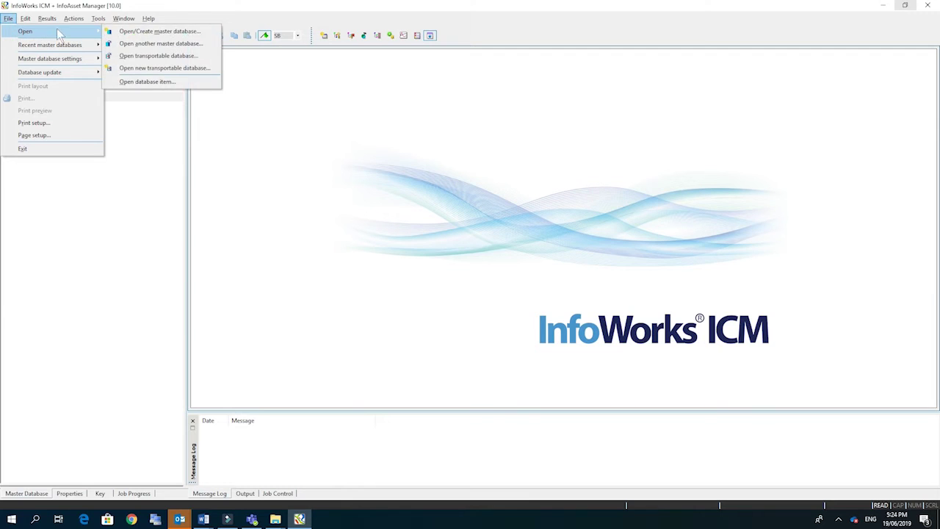
left_click(144, 57)
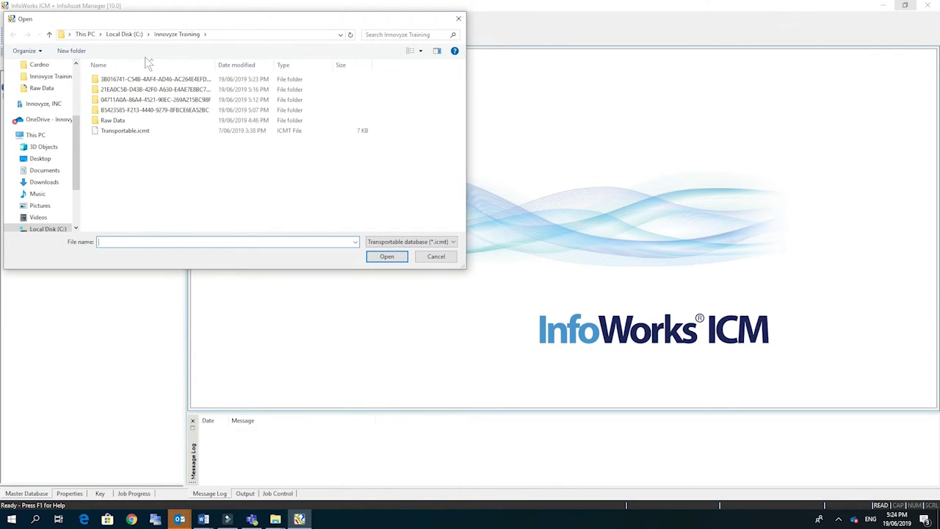
left_click(137, 131)
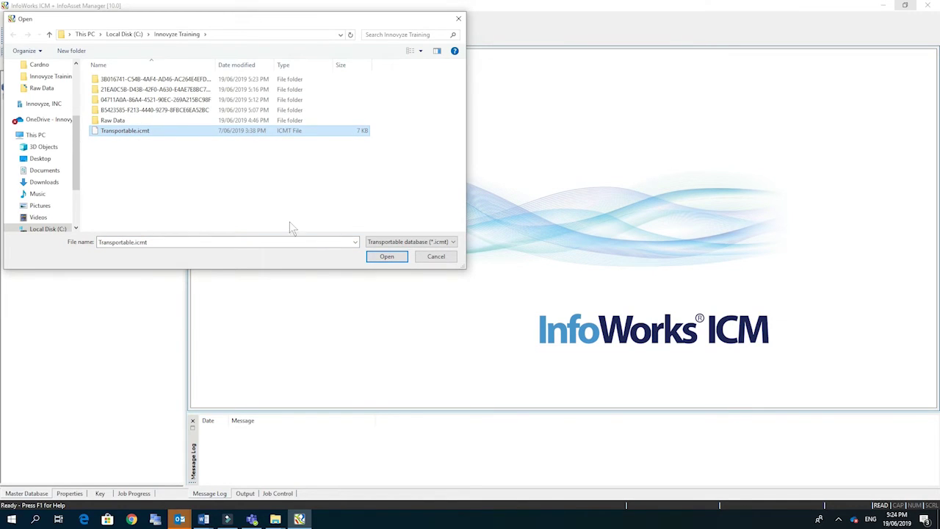
left_click(387, 257)
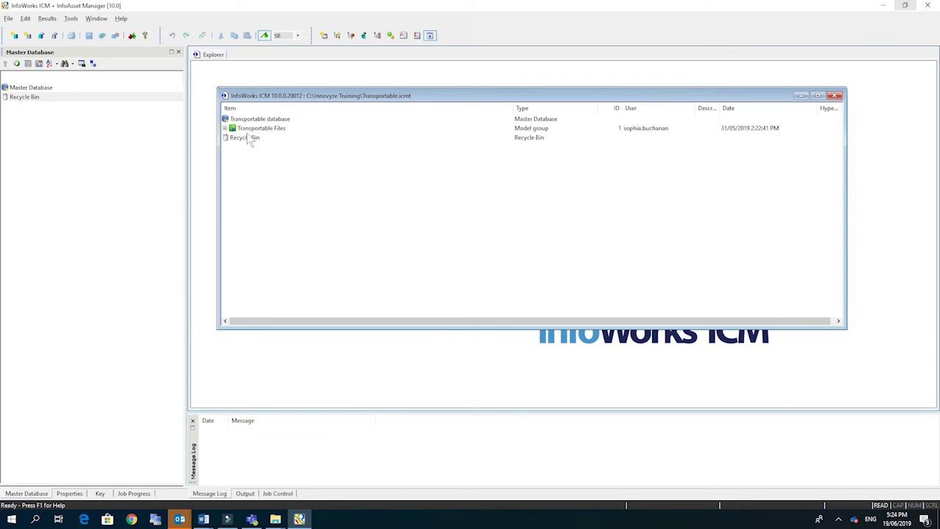
Copy the Transportable Files group with its children into the master database, then close Transportable.icmt
left_click(225, 128)
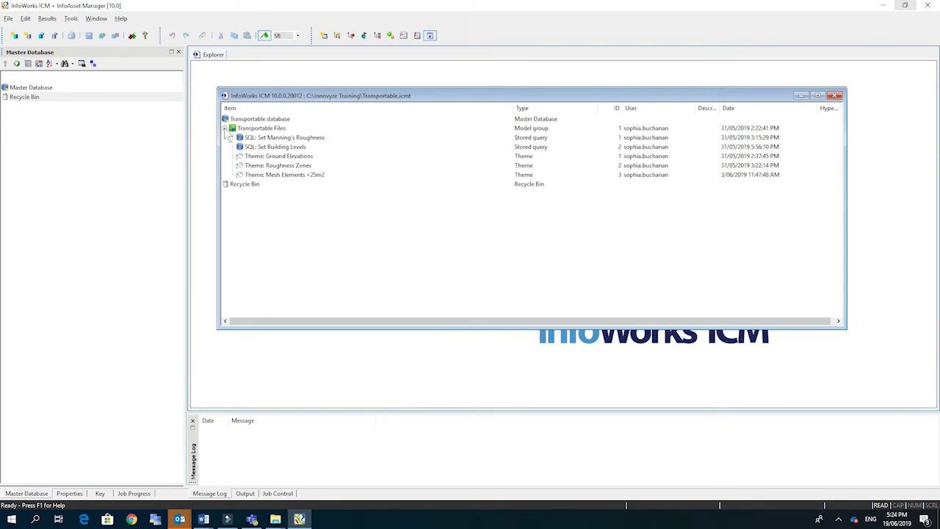
left_click(225, 128)
right_click(250, 129)
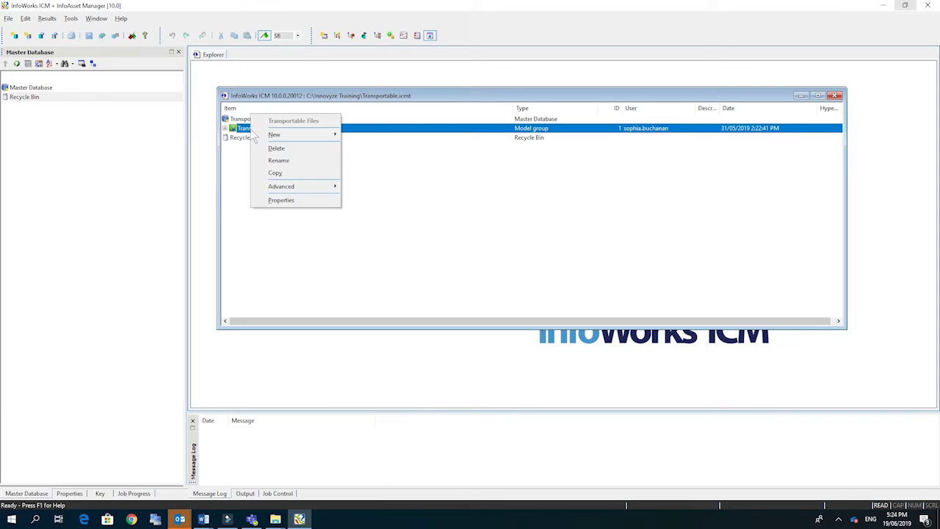
left_click(278, 172)
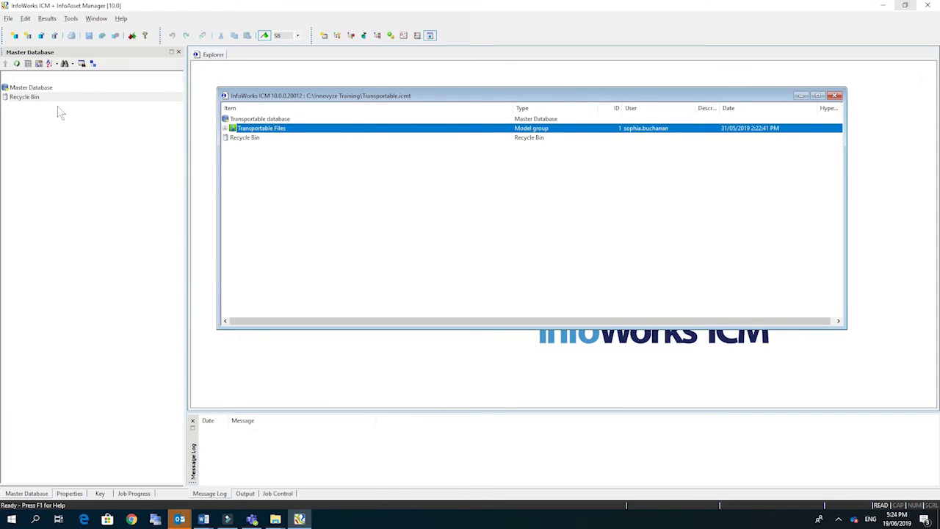
right_click(33, 88)
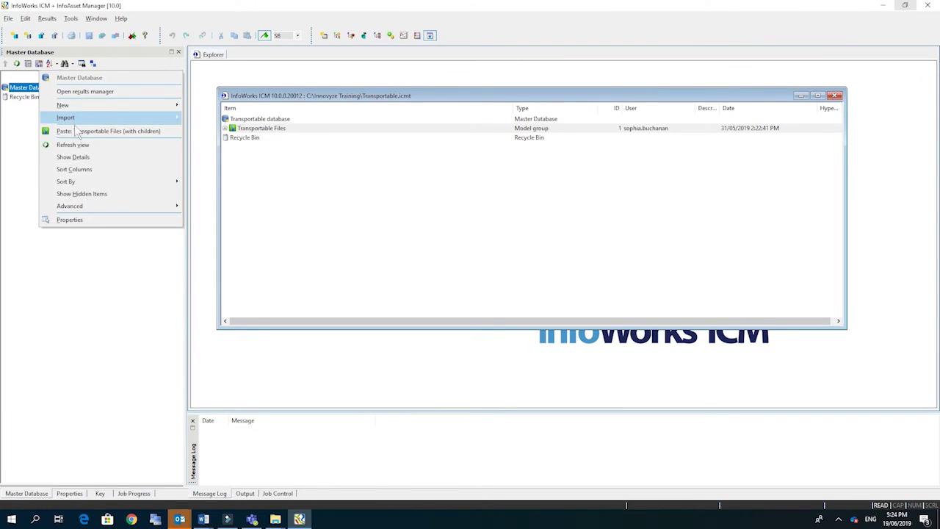
left_click(74, 130)
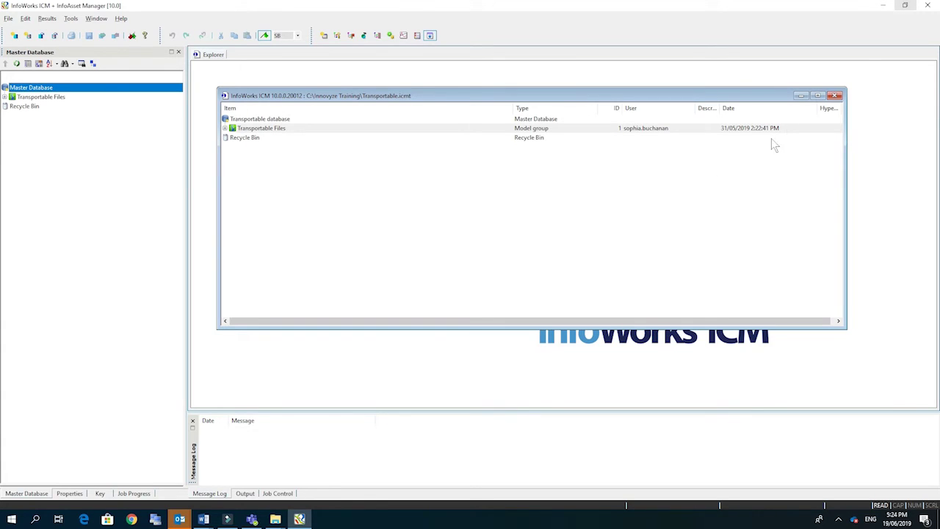
left_click(835, 96)
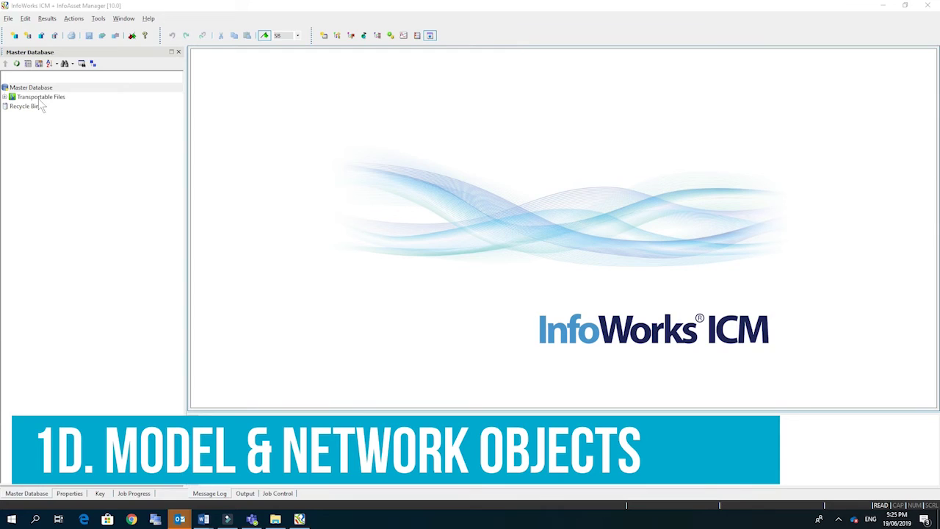
Create a model group named Storm Tutorial under the Master Database
mouse_move(36, 104)
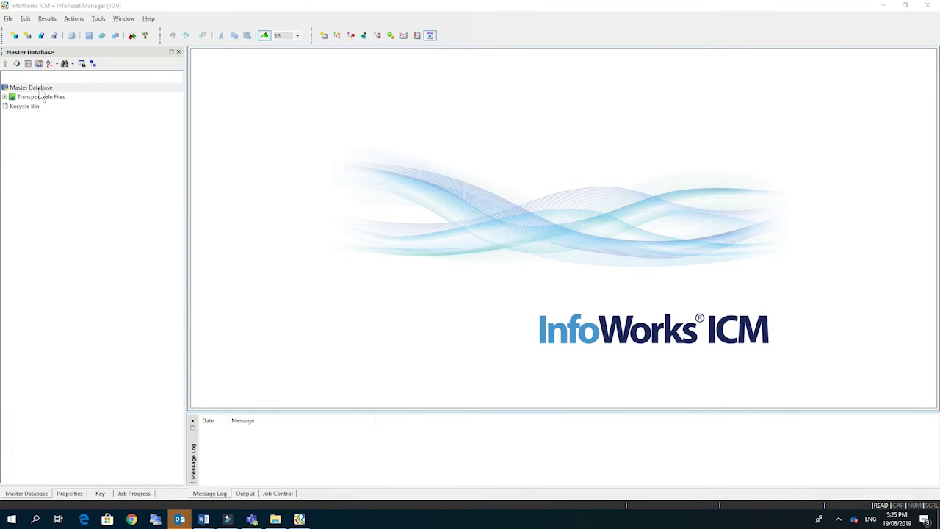
right_click(41, 88)
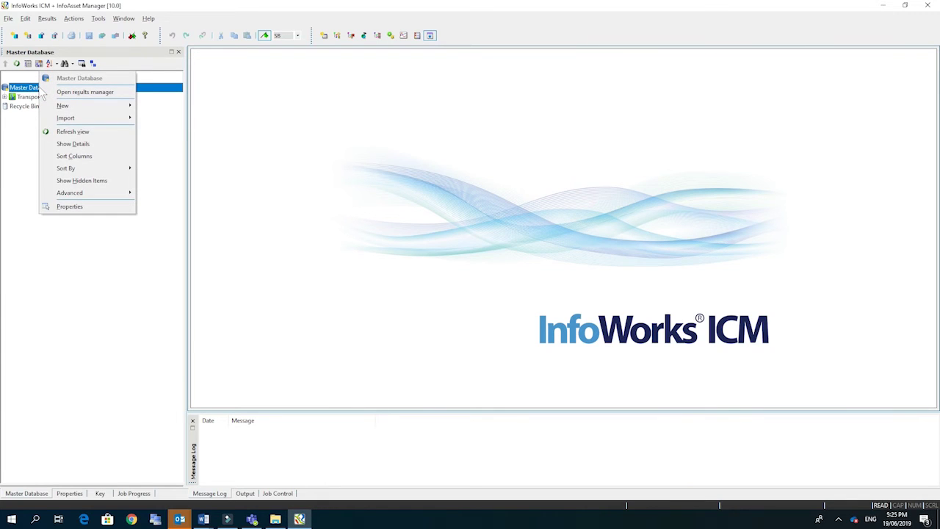
mouse_move(81, 106)
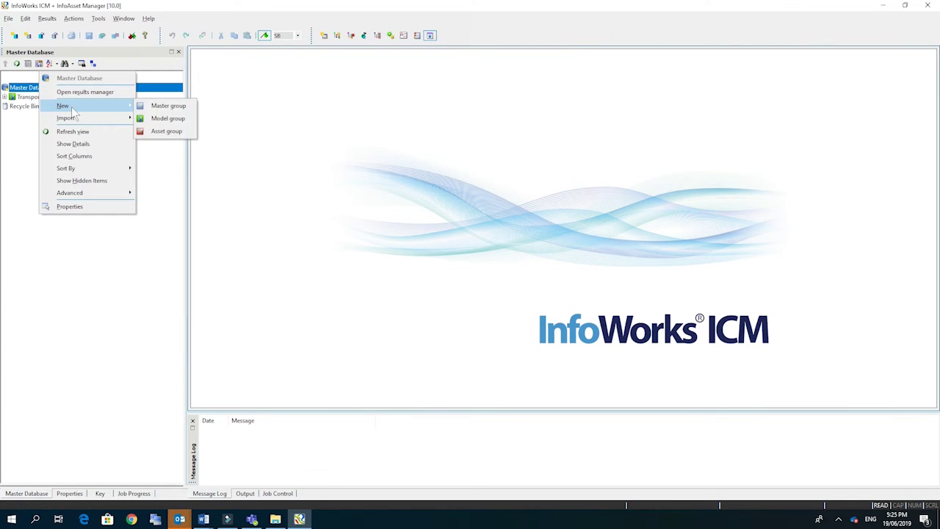
left_click(163, 119)
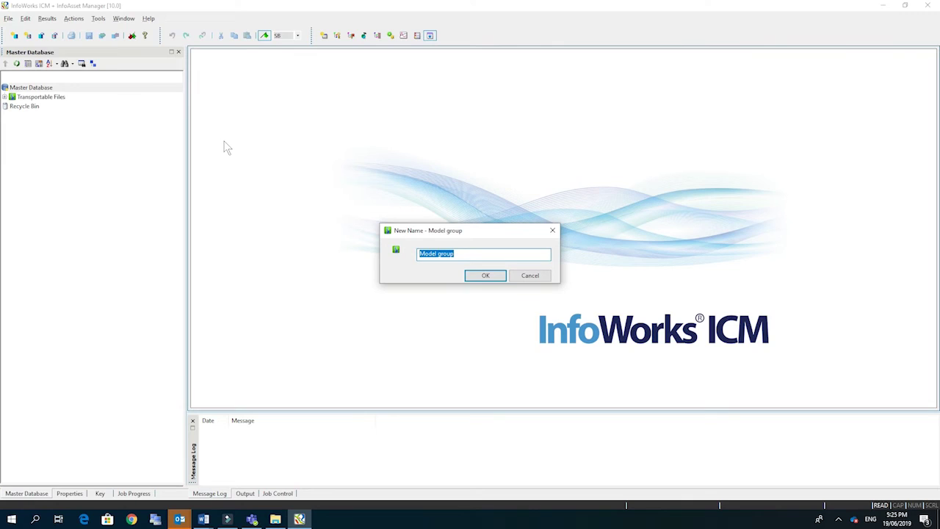
type("Storm T")
type("ur")
type("torial")
left_click(471, 278)
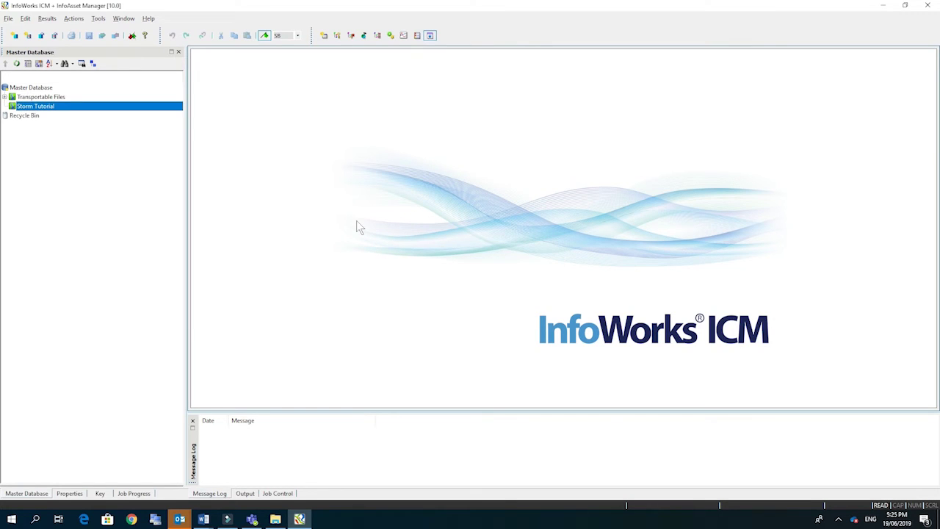
mouse_move(36, 108)
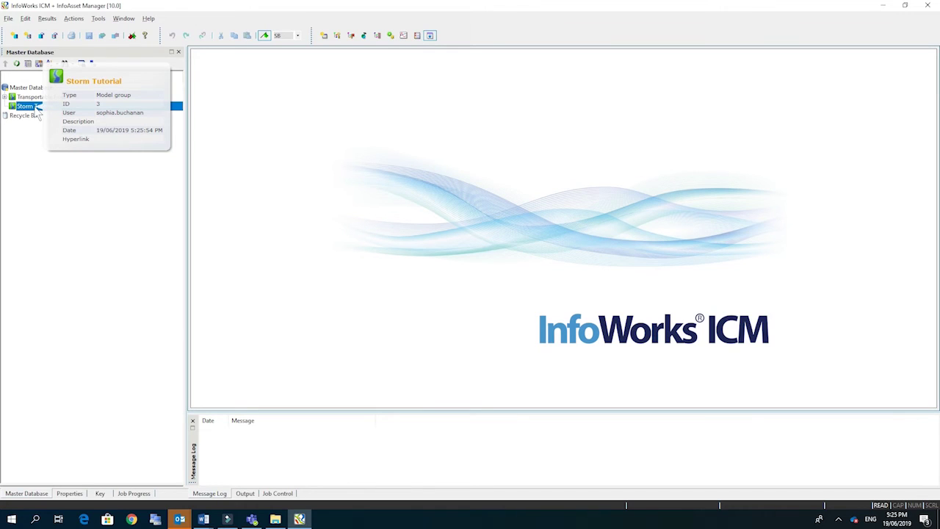
Add a model network named Urban Network to Storm Tutorial and open it maximized in GeoPlan
right_click(35, 107)
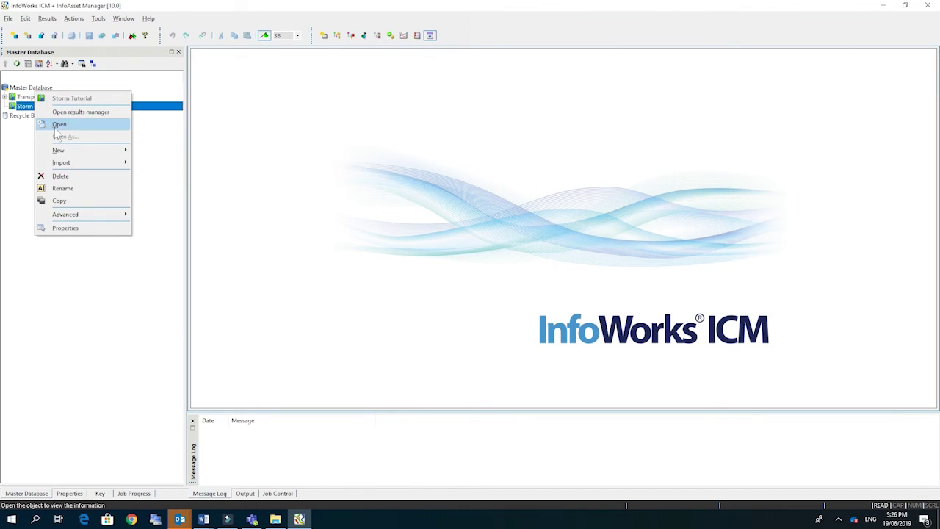
mouse_move(64, 152)
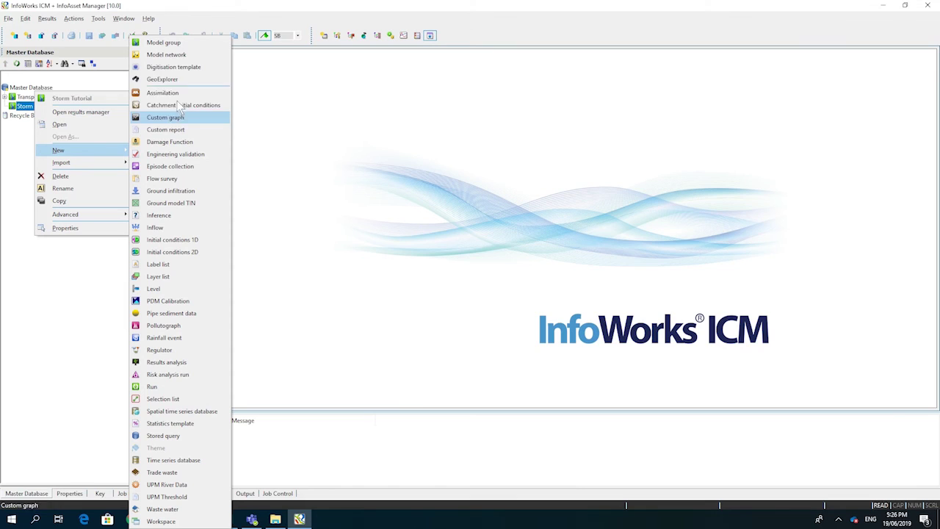
left_click(184, 56)
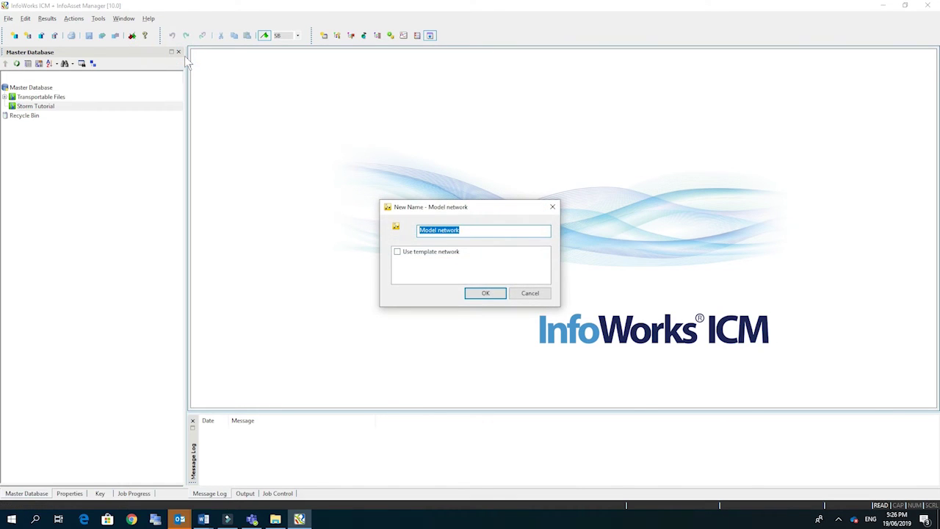
type("Urban Networ")
left_click(485, 293)
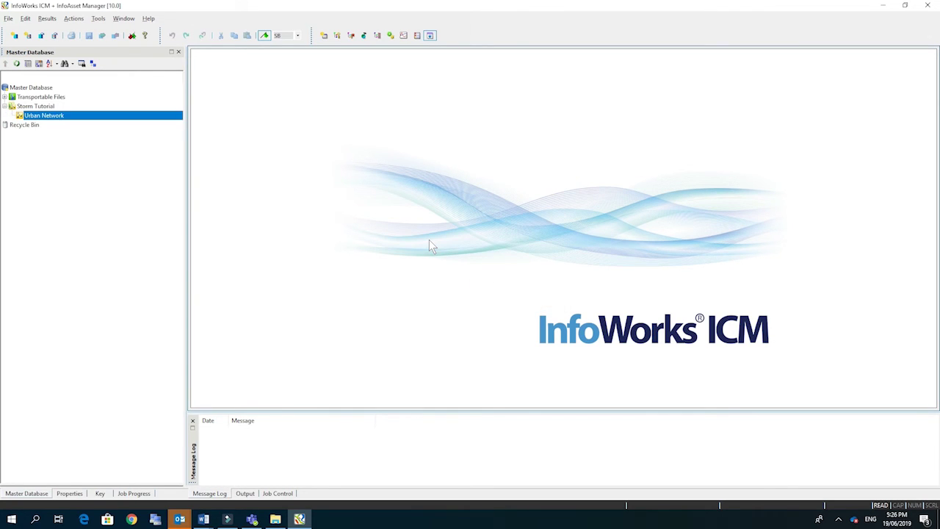
double_click(53, 115)
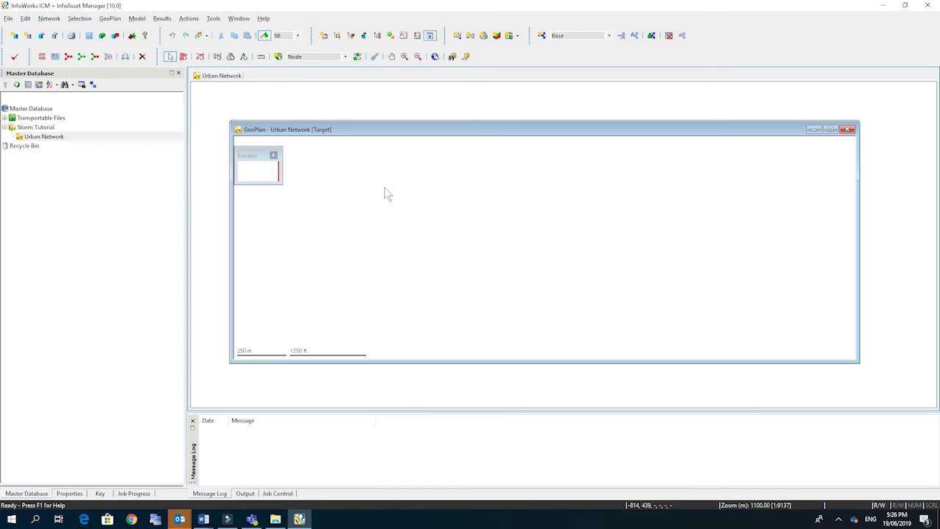
left_click(831, 130)
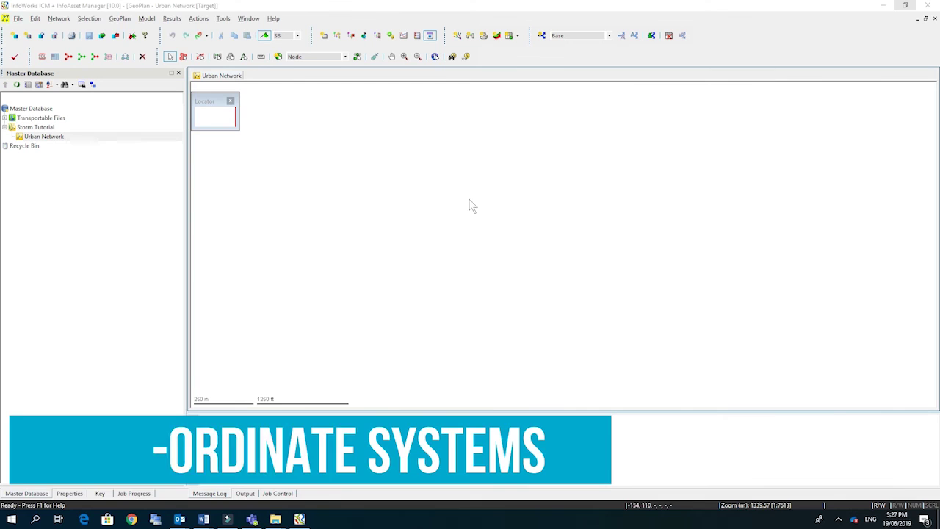
Set the Urban Network's projection to MGA Zone 55 (GDA 94) [EPSG 28355], found by searching 'mga'
left_click(119, 20)
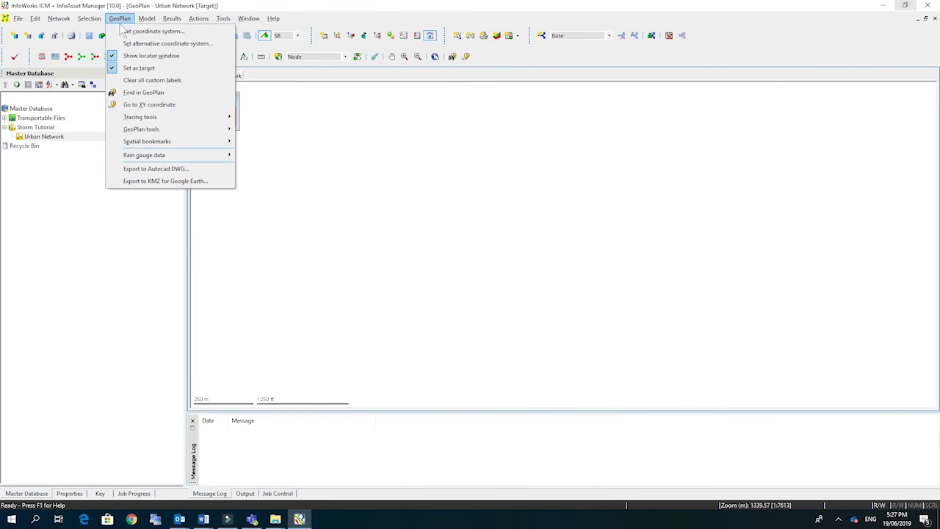
left_click(125, 32)
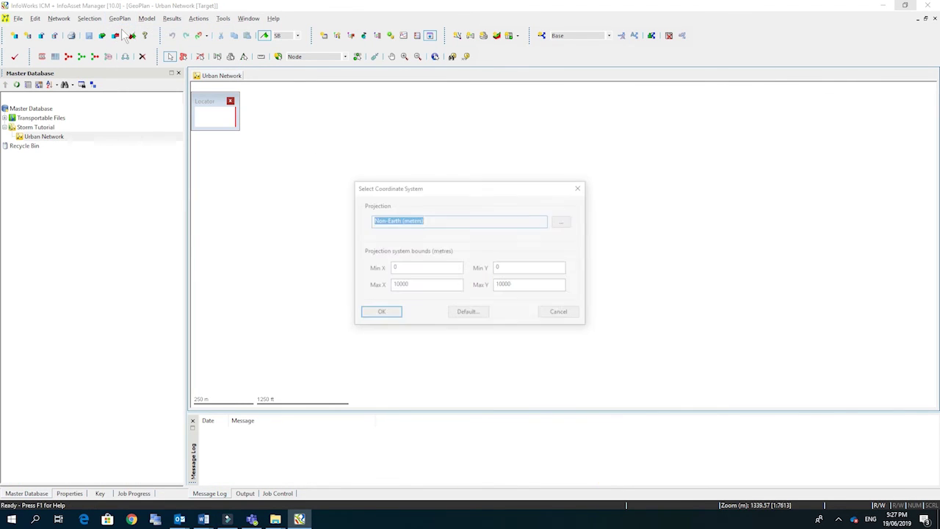
left_click(565, 223)
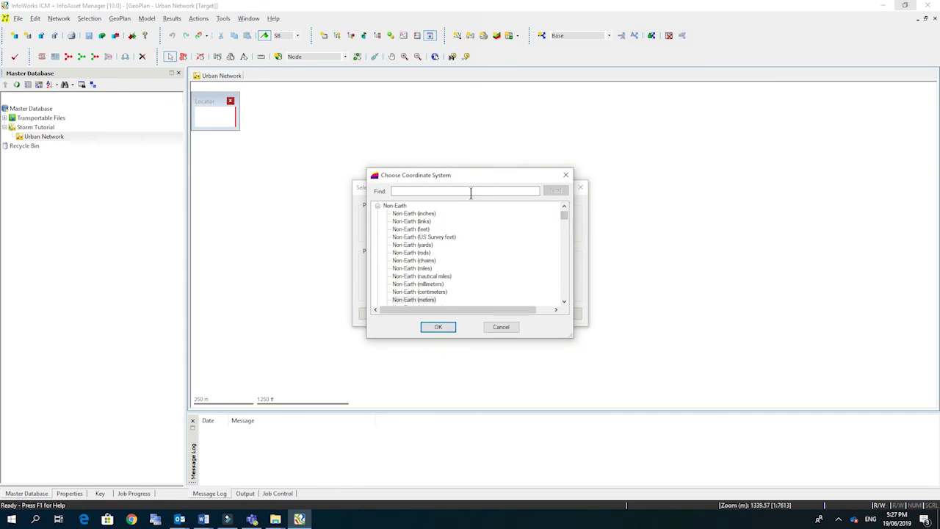
left_click(471, 189)
type("mga")
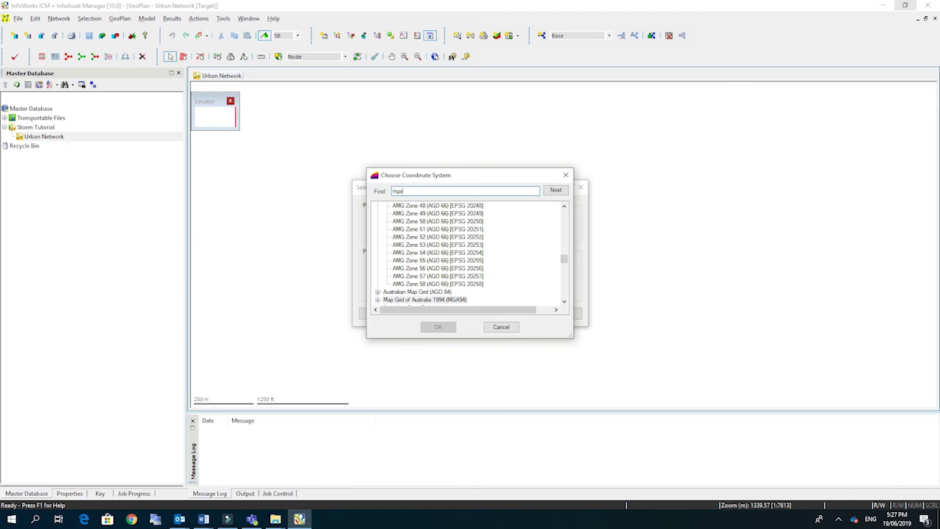
scroll(434, 298, "down", 1)
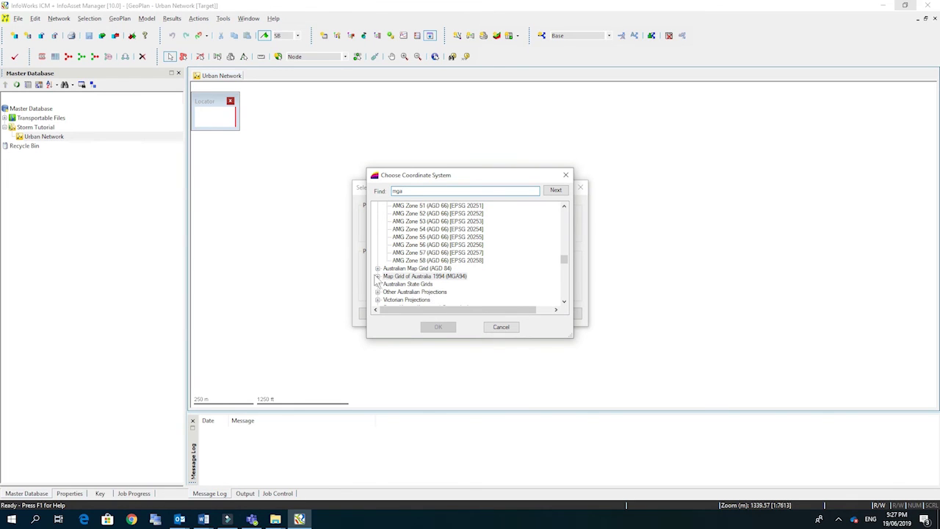
left_click(375, 276)
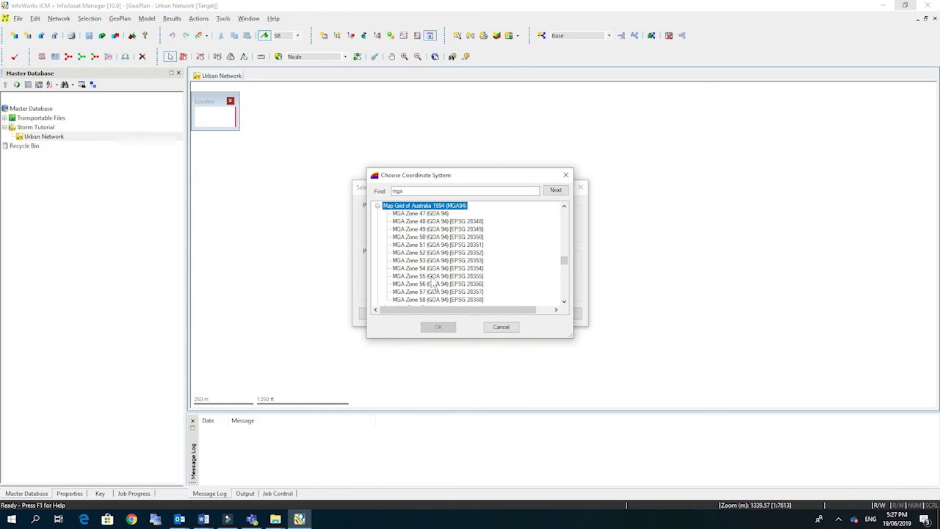
left_click(465, 276)
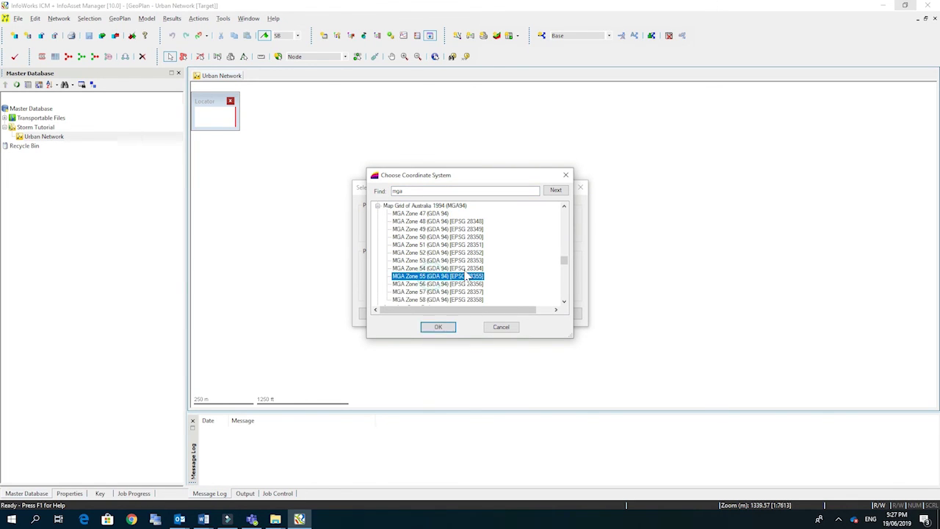
left_click(438, 327)
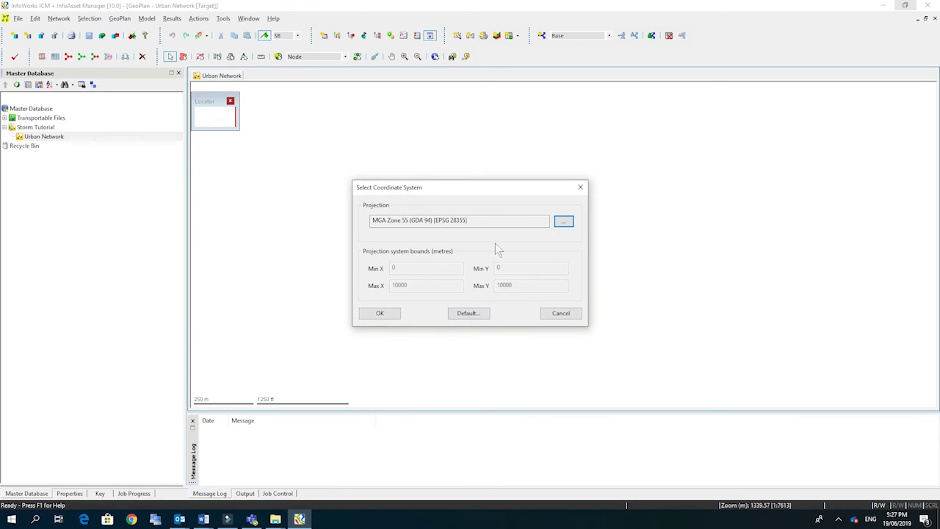